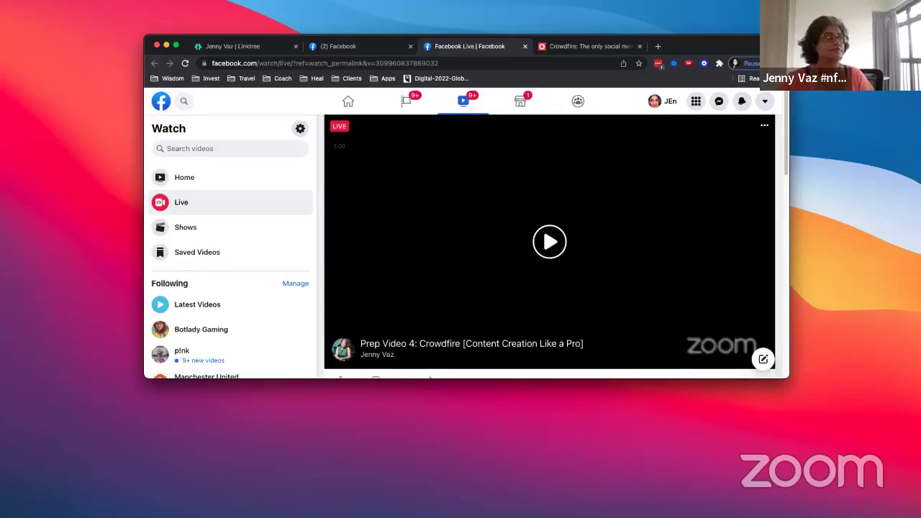
left_click(577, 47)
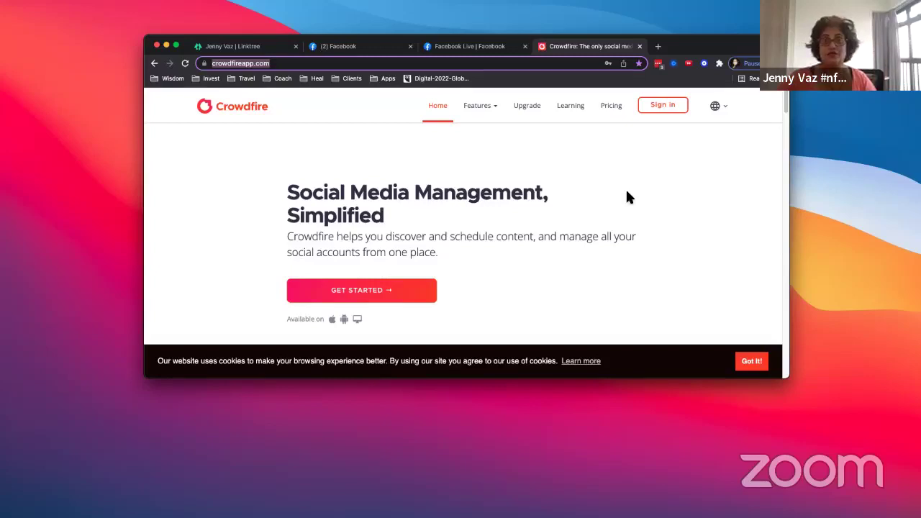
left_click(471, 46)
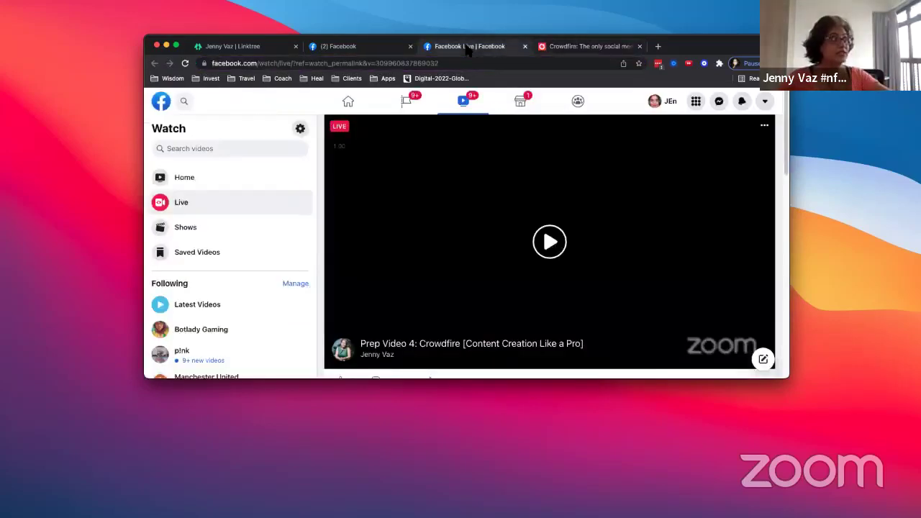
left_click(355, 48)
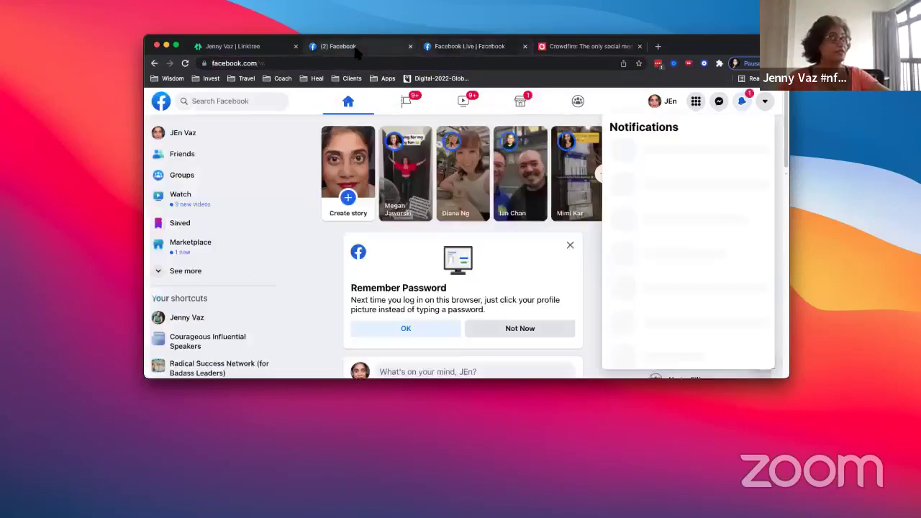
left_click(466, 48)
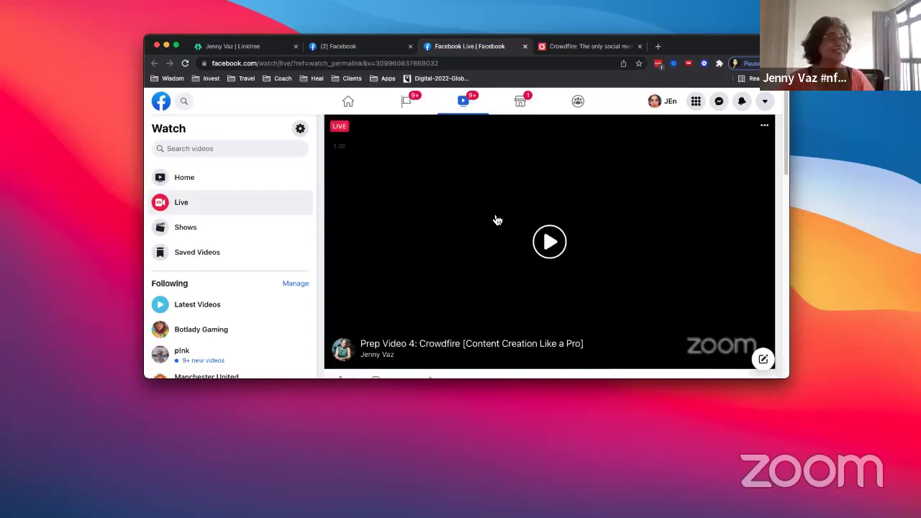
scroll(670, 276, "down", 5)
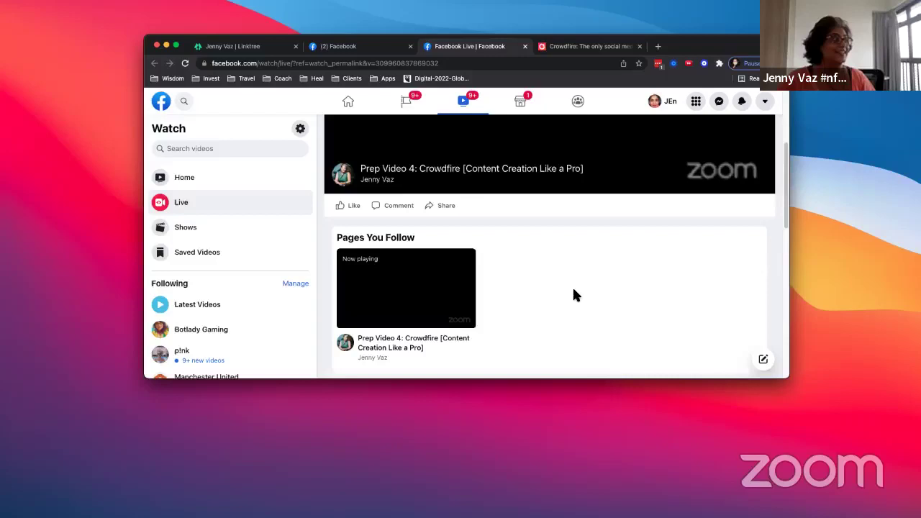
scroll(573, 292, "up", 3)
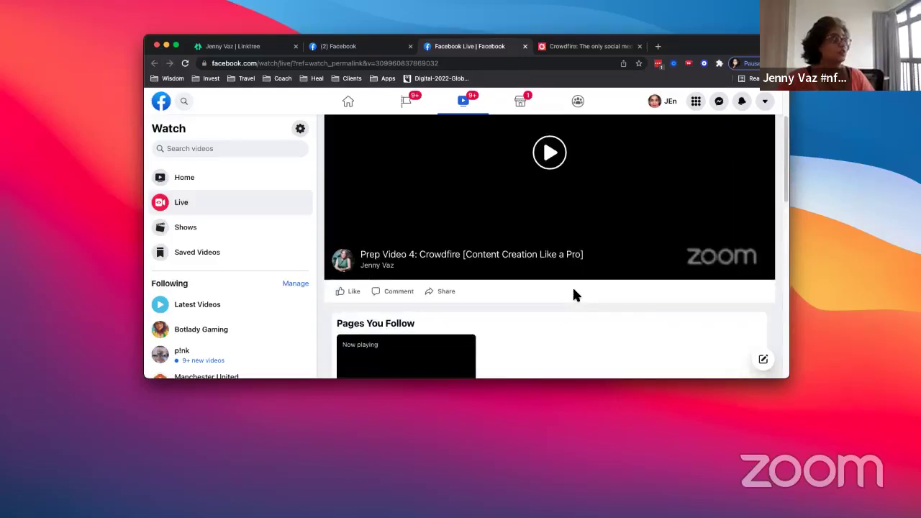
Step: Switch to the Crowdfire website and sign in by e-mail with the saved account credentials
left_click(586, 46)
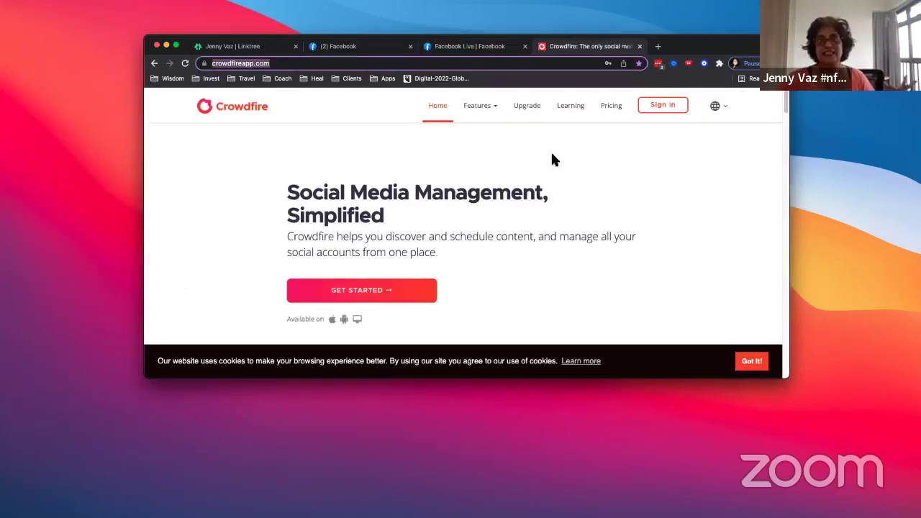
left_click(656, 114)
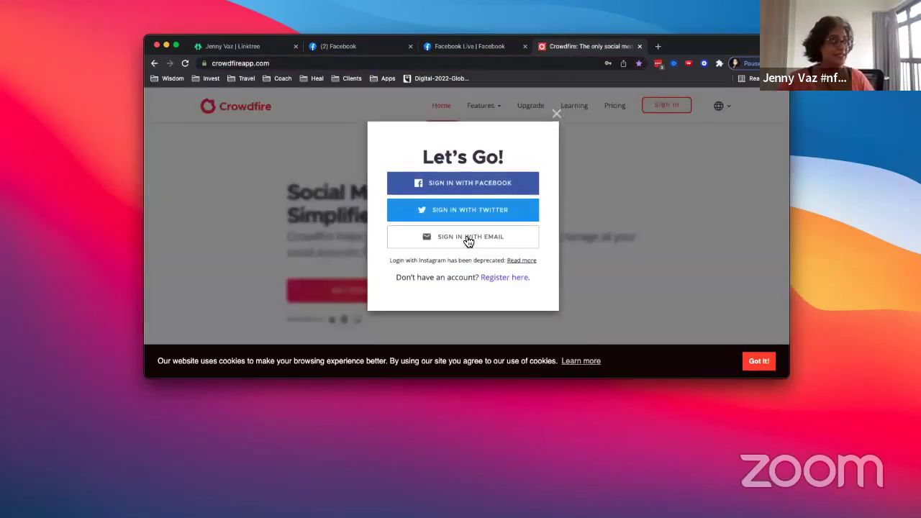
left_click(466, 239)
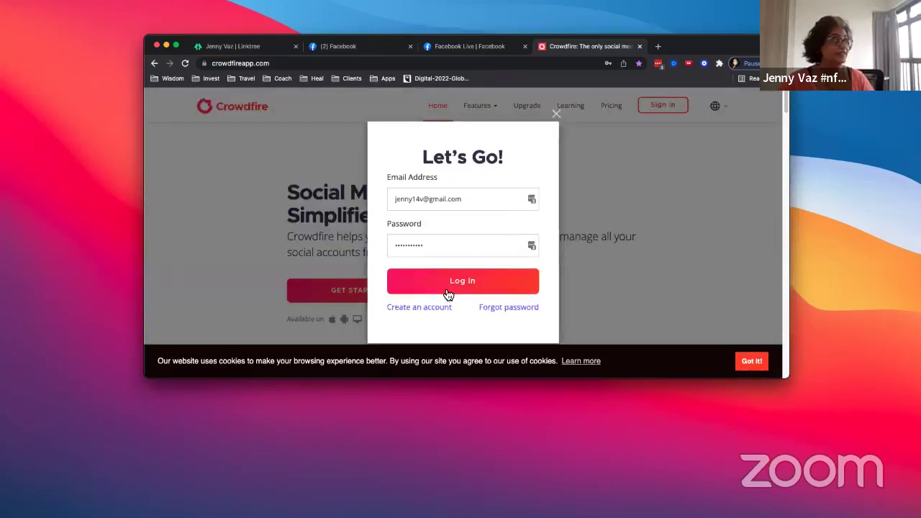
left_click(447, 288)
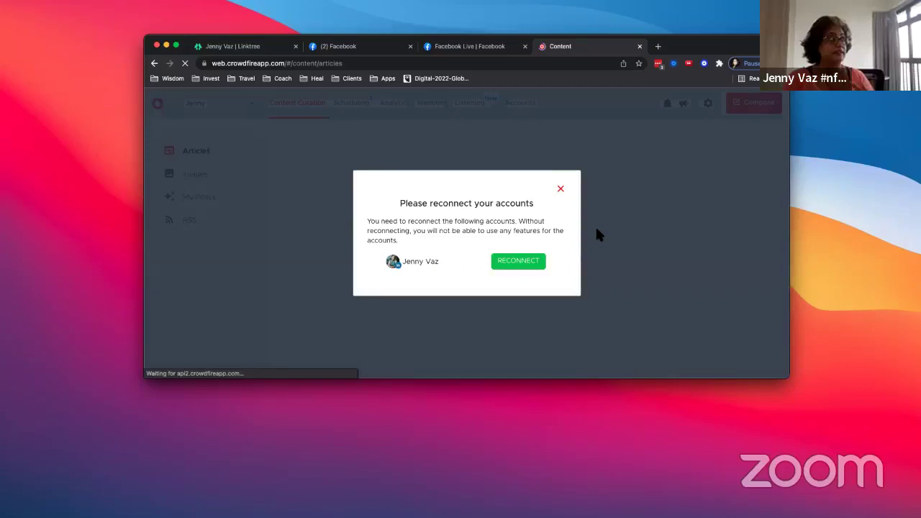
Step: Reconnect the LinkedIn account through its sign-in window and return to Crowdfire
left_click(513, 264)
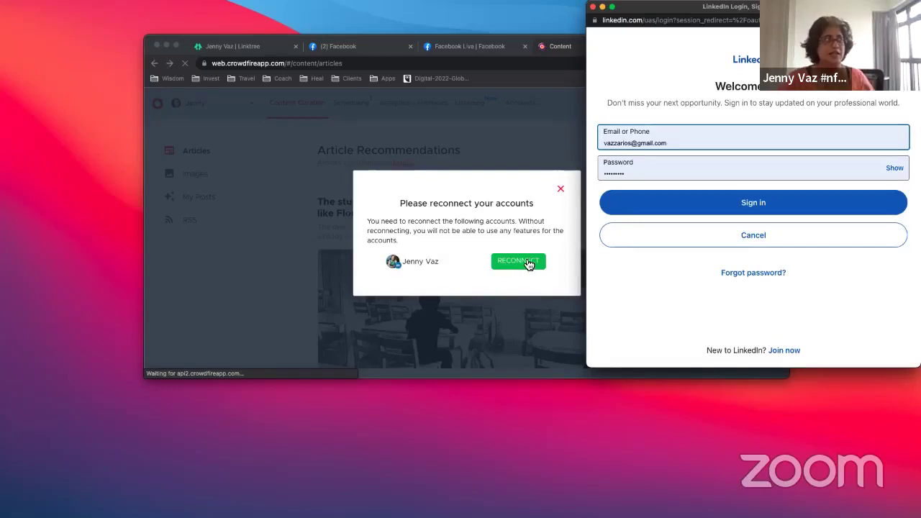
left_click(725, 210)
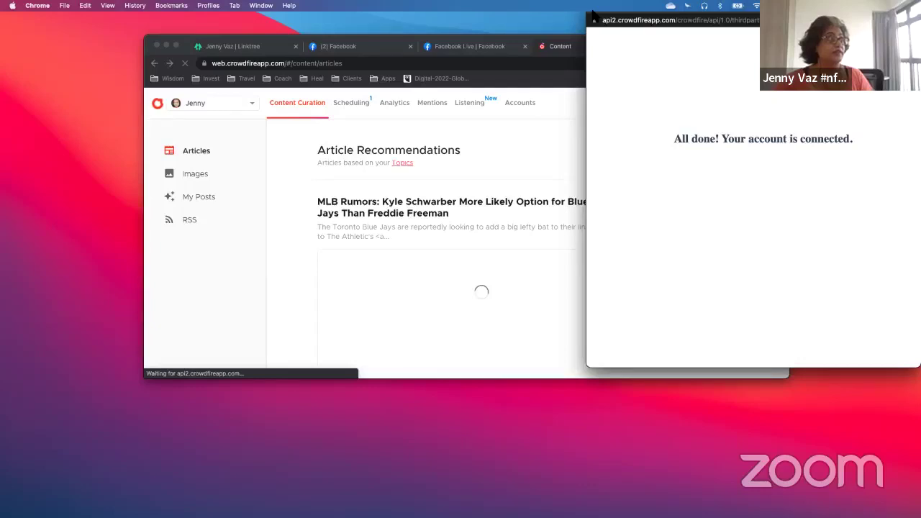
left_click(555, 96)
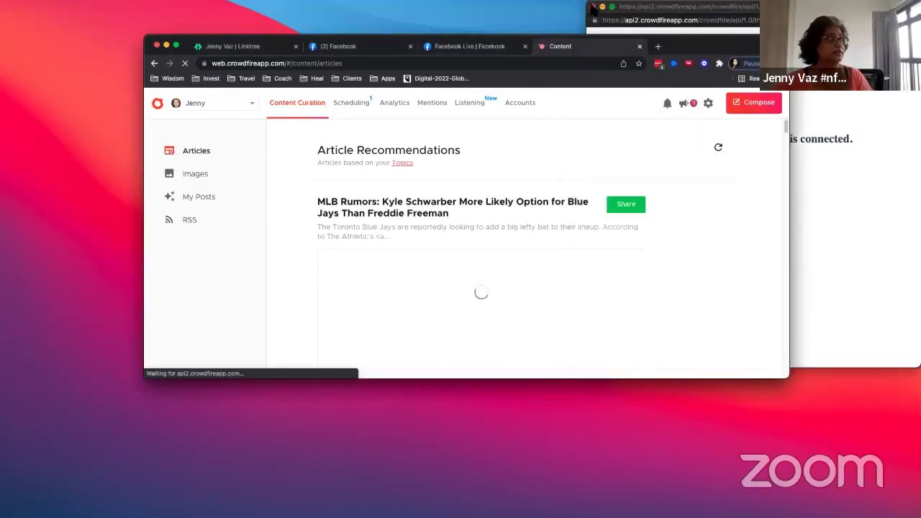
Step: Open the scheduling section and review the Twitter channel's scheduled and published posts
left_click(526, 105)
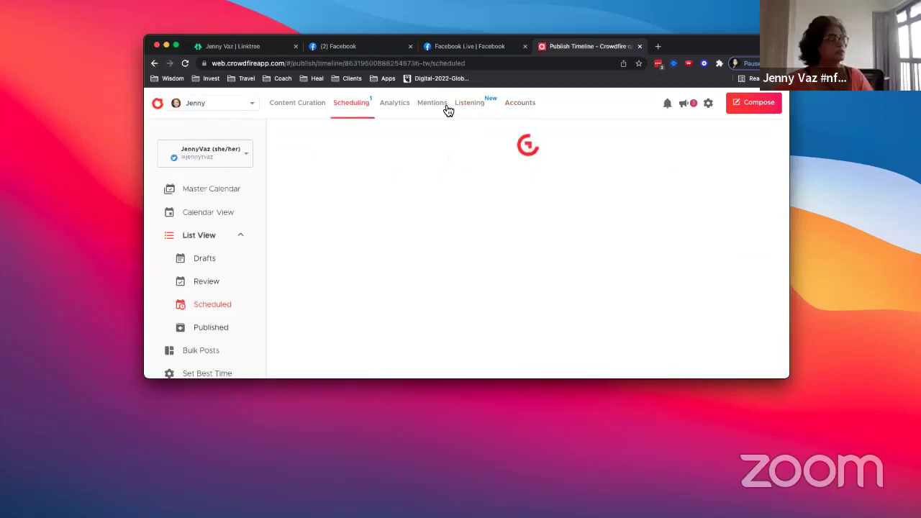
left_click(248, 157)
left_click(277, 257)
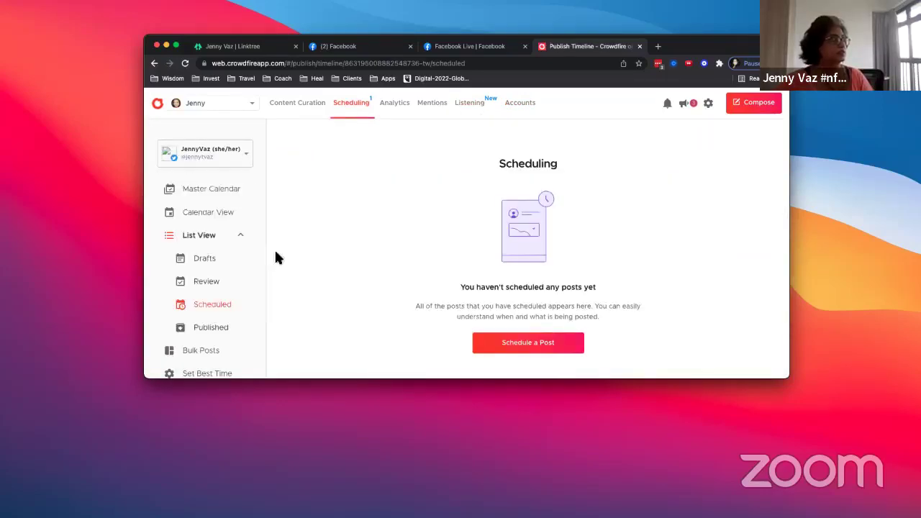
left_click(216, 329)
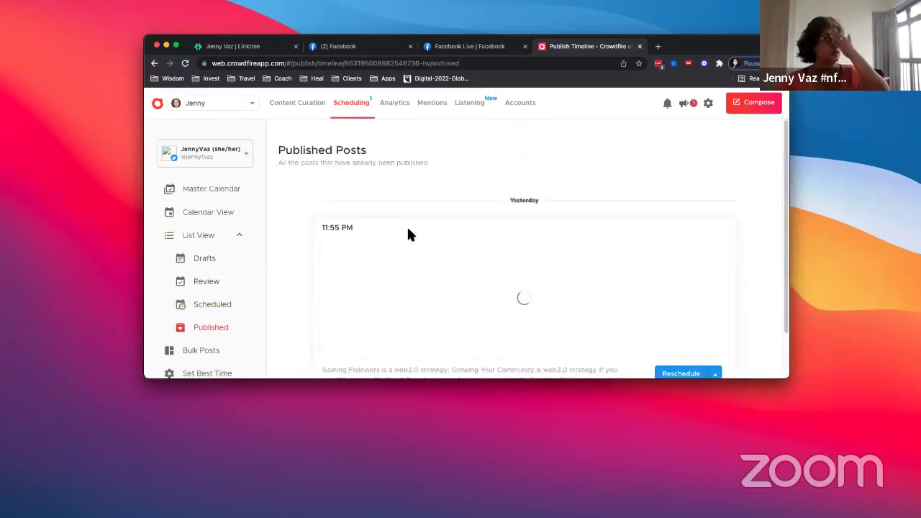
scroll(655, 222, "down", 2)
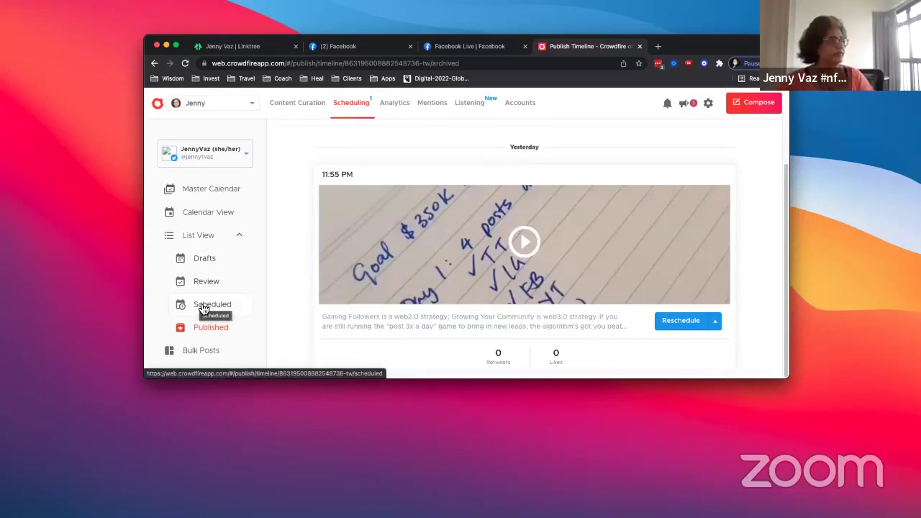
Step: Switch to the Instagram channel and review its published and scheduled posts
left_click(245, 159)
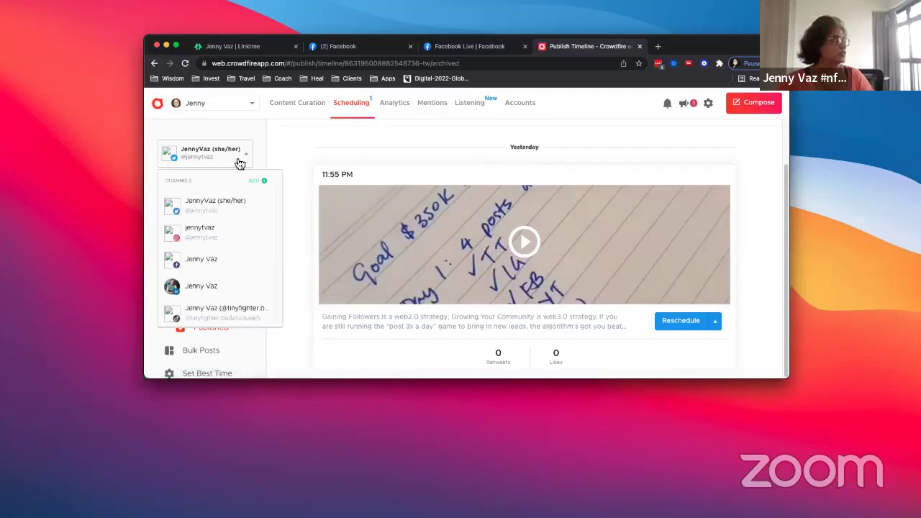
left_click(211, 234)
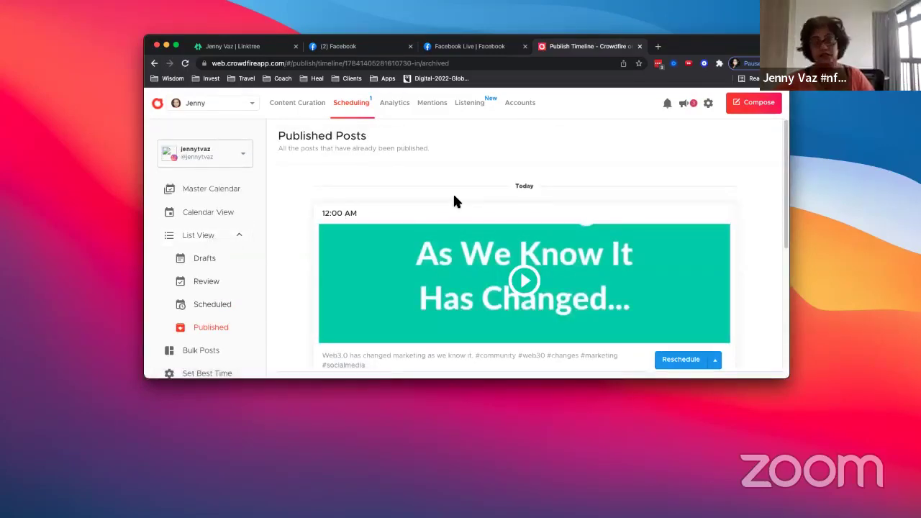
scroll(454, 195, "down", 5)
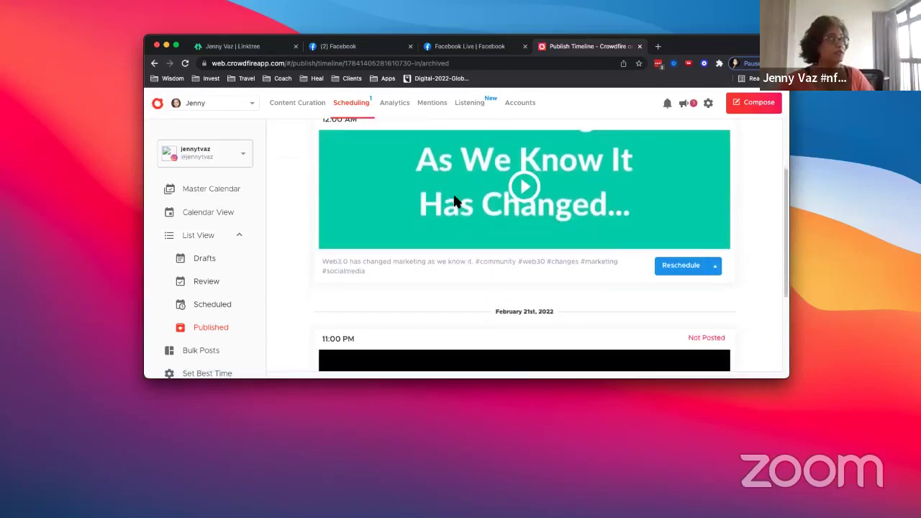
scroll(454, 201, "up", 4)
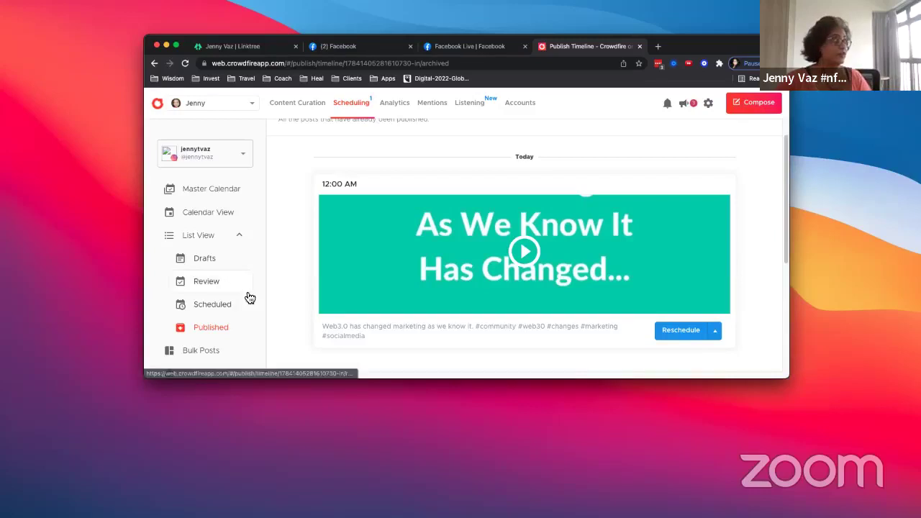
left_click(208, 306)
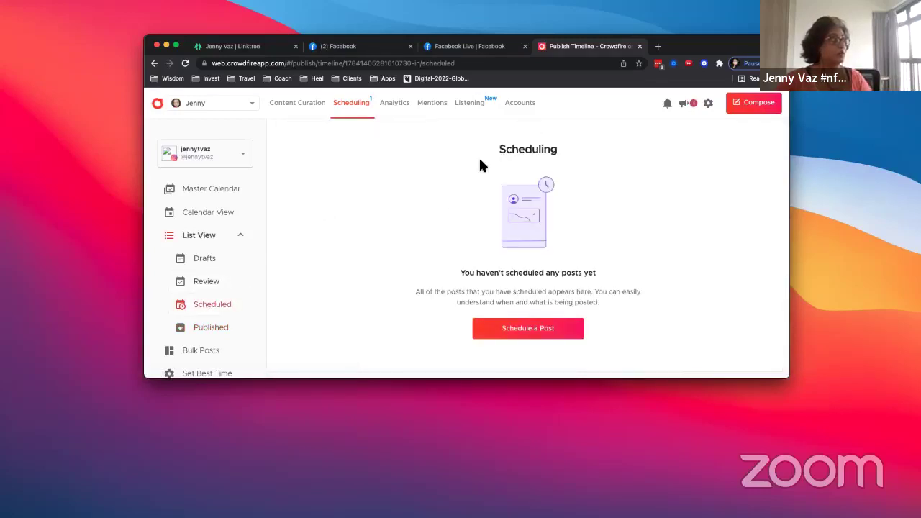
Step: Switch to the Facebook page channel and review its scheduled posts
left_click(223, 155)
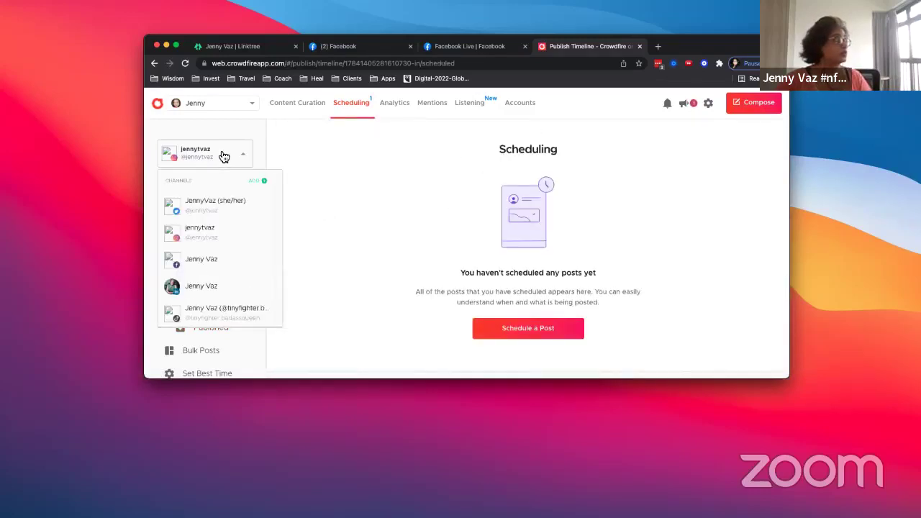
left_click(216, 260)
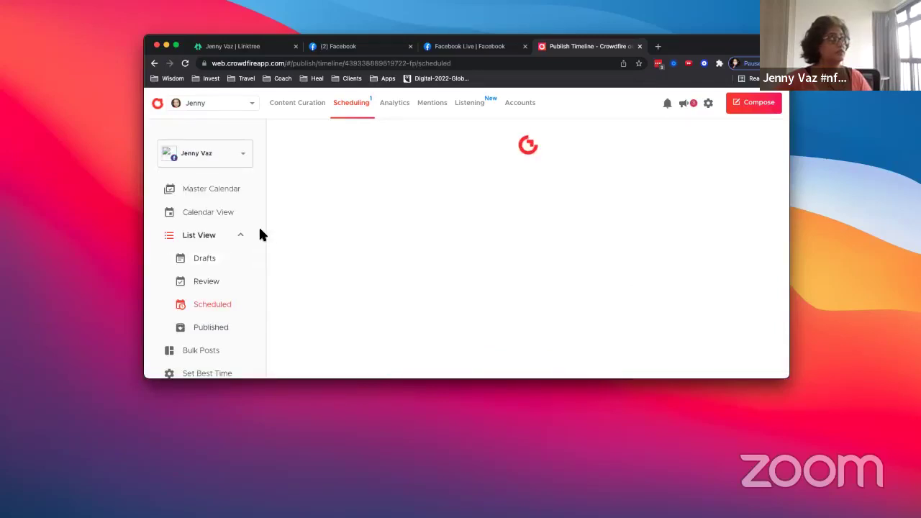
scroll(446, 205, "down", 1)
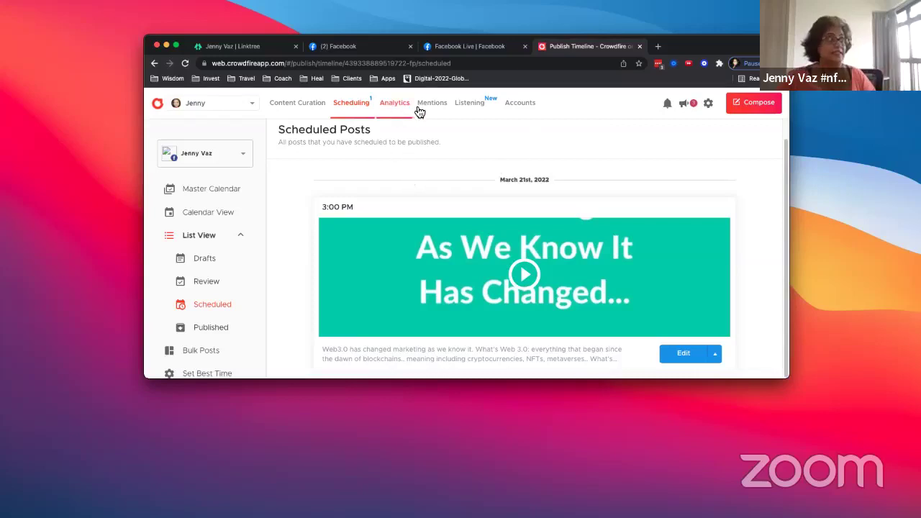
Step: Start composing a new post and add the Twitter profile to the Facebook page as a publishing target
left_click(742, 106)
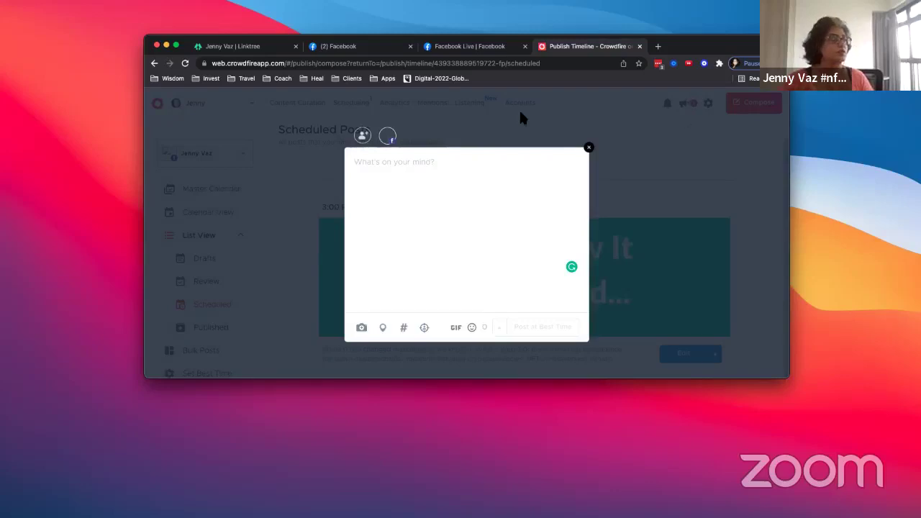
left_click(589, 148)
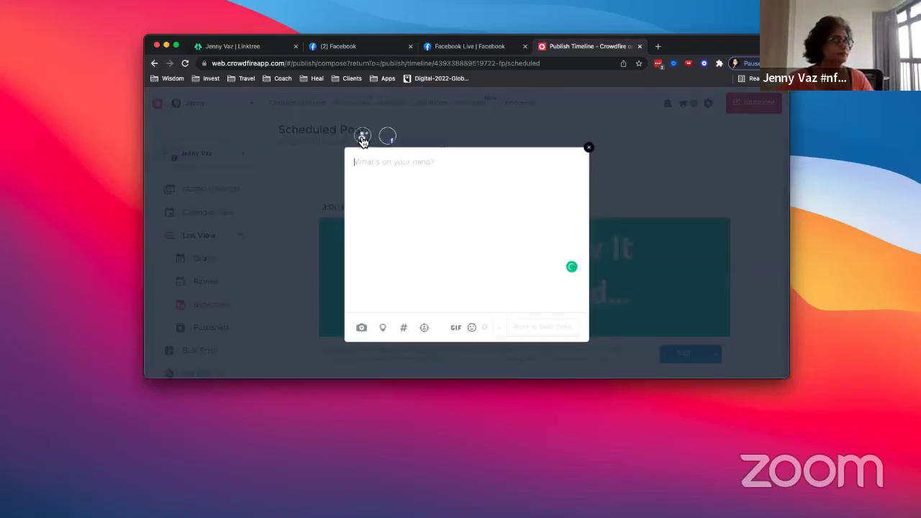
left_click(363, 136)
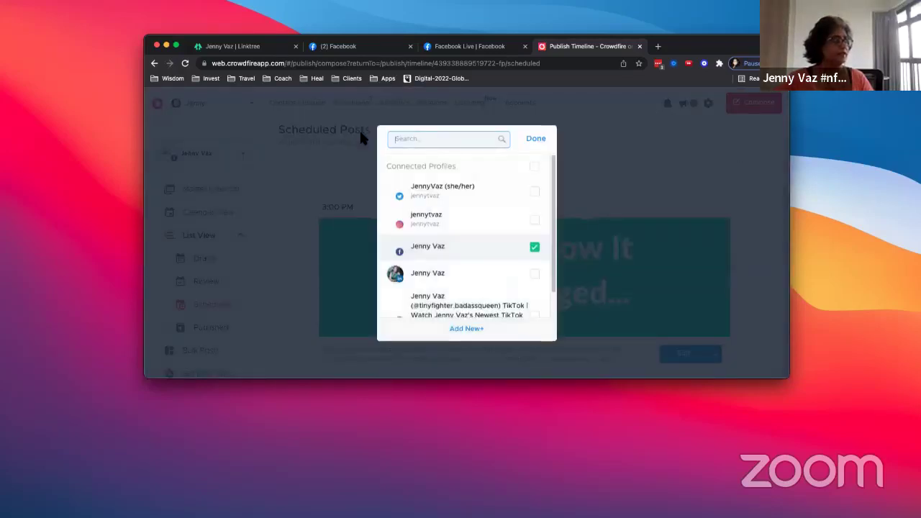
left_click(535, 194)
left_click(536, 139)
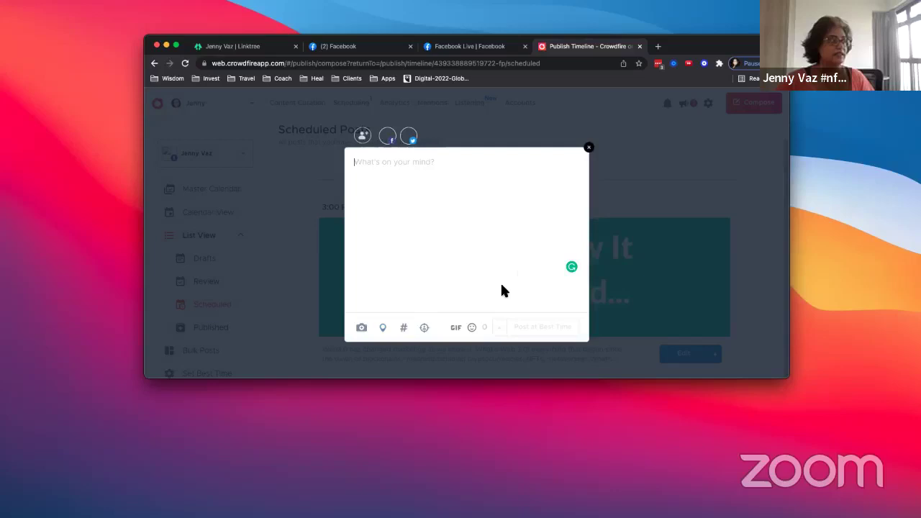
Step: Enter the sample post text "agrwrgawr", check the available posting-time options and close the composer without posting
type("agrwrgawr")
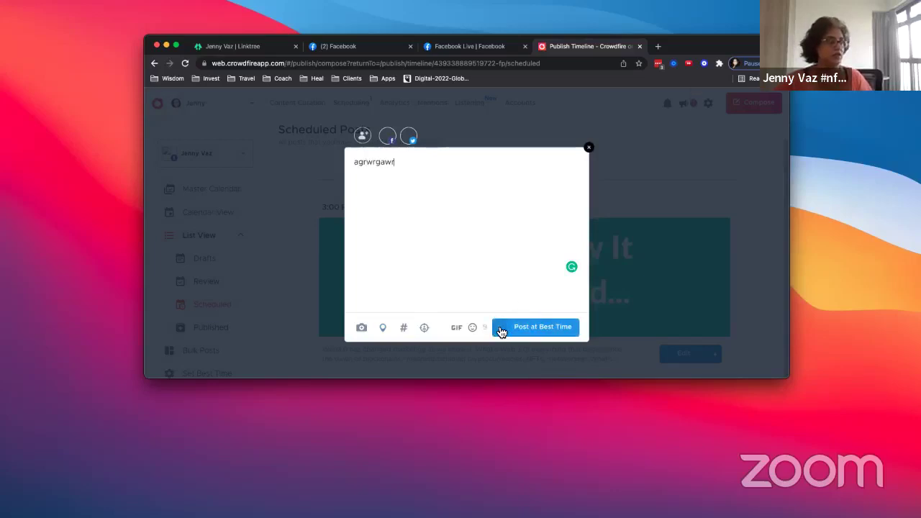
left_click(500, 328)
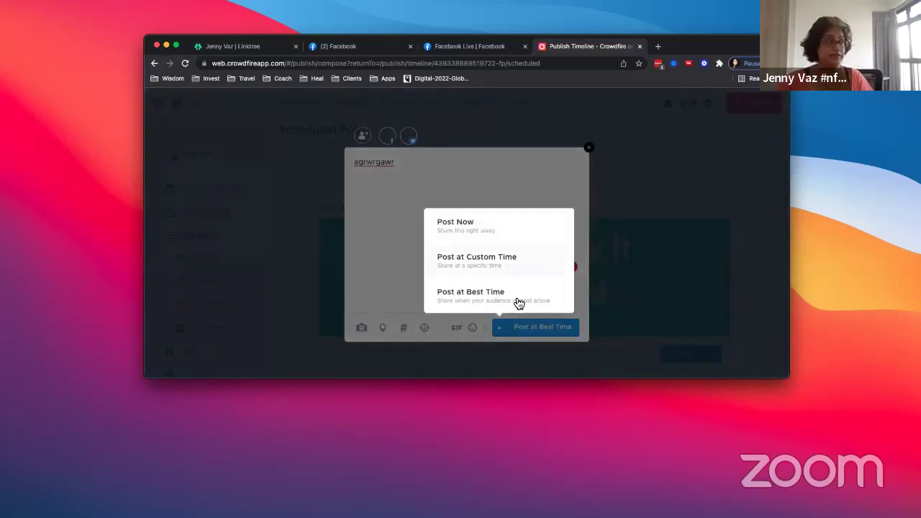
left_click(554, 171)
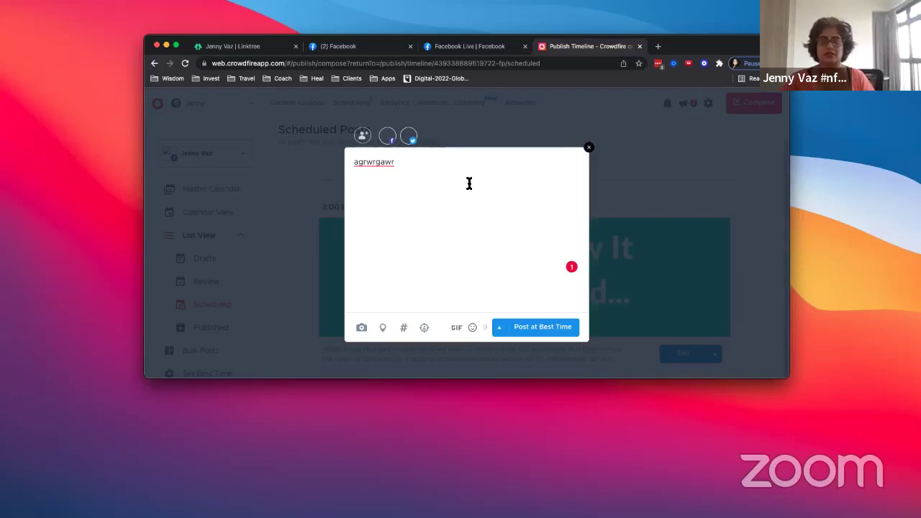
left_click(587, 150)
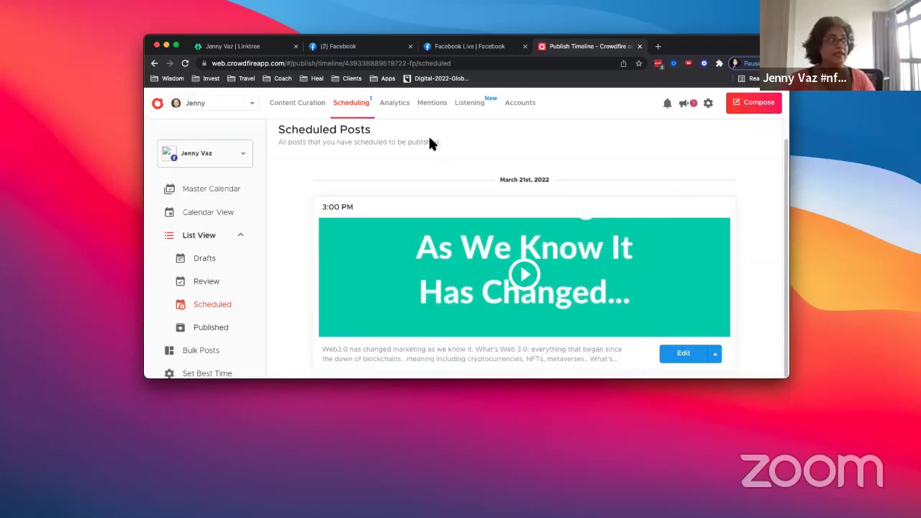
Step: Switch to the Facebook home page's tab and open the bookmarked Creator Studio there
left_click(365, 46)
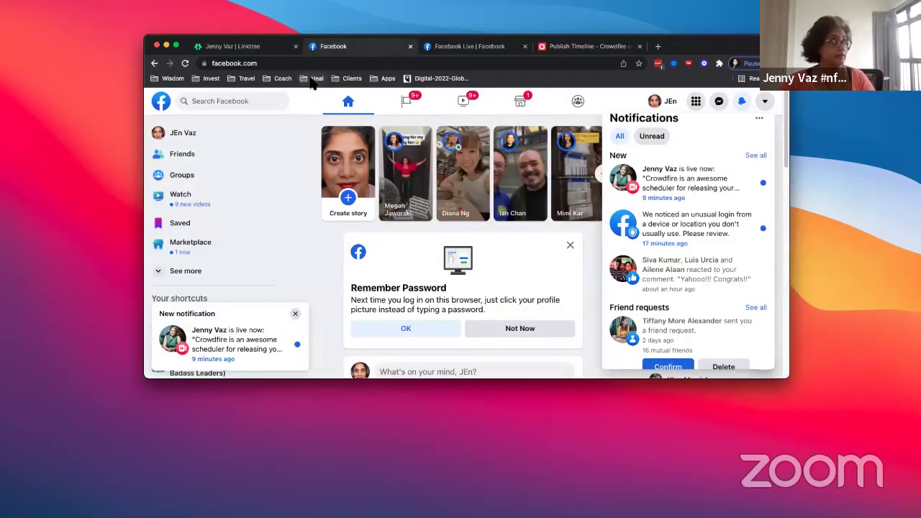
left_click(387, 77)
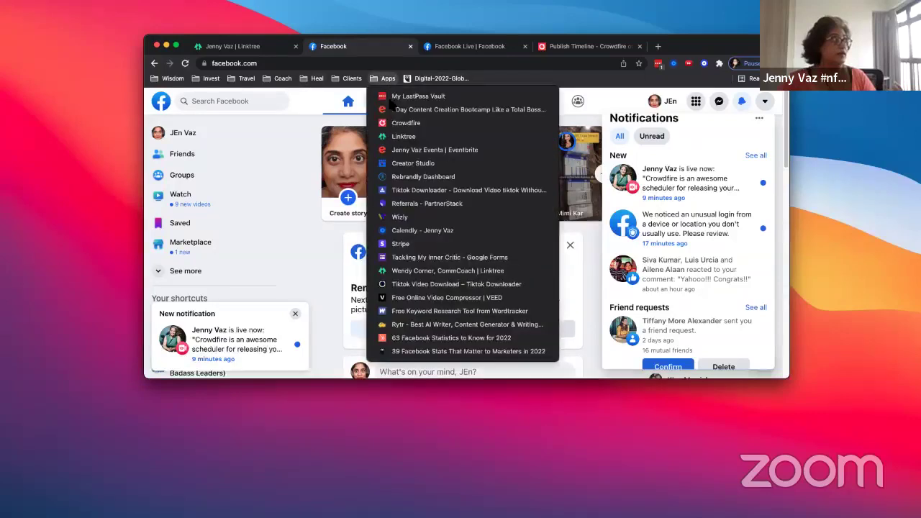
left_click(408, 163)
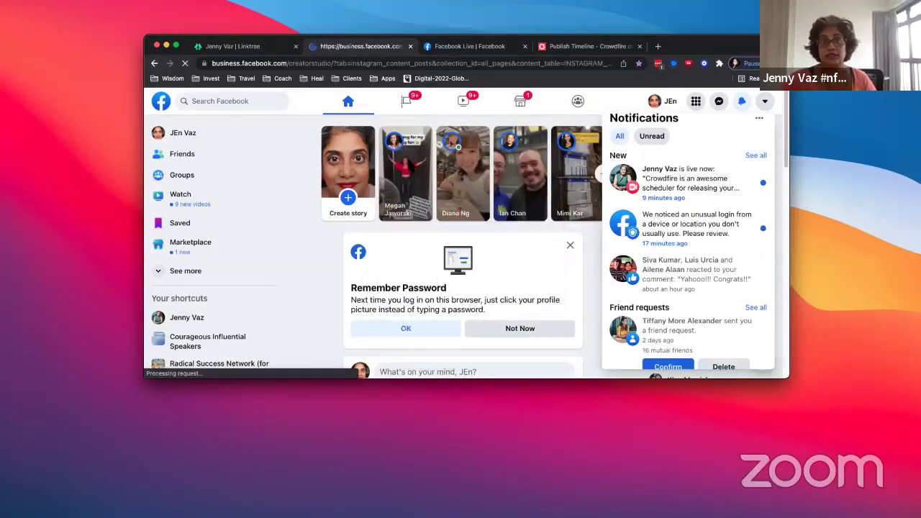